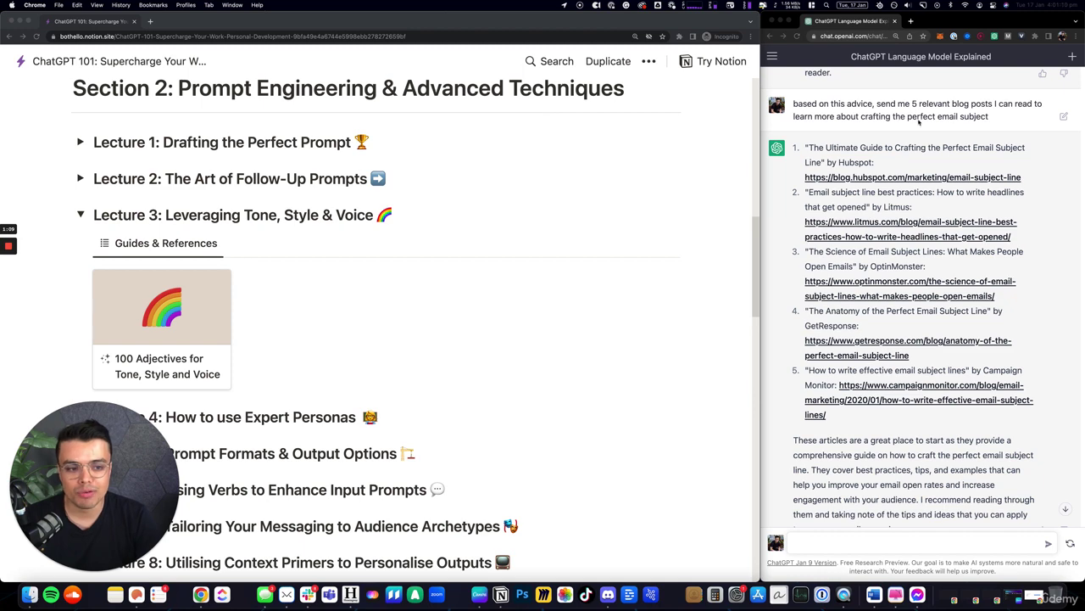
Step: Open the "100 Adjectives for Tone, Style and Voice" guide under Lecture 3
scroll(916, 255, down, 2)
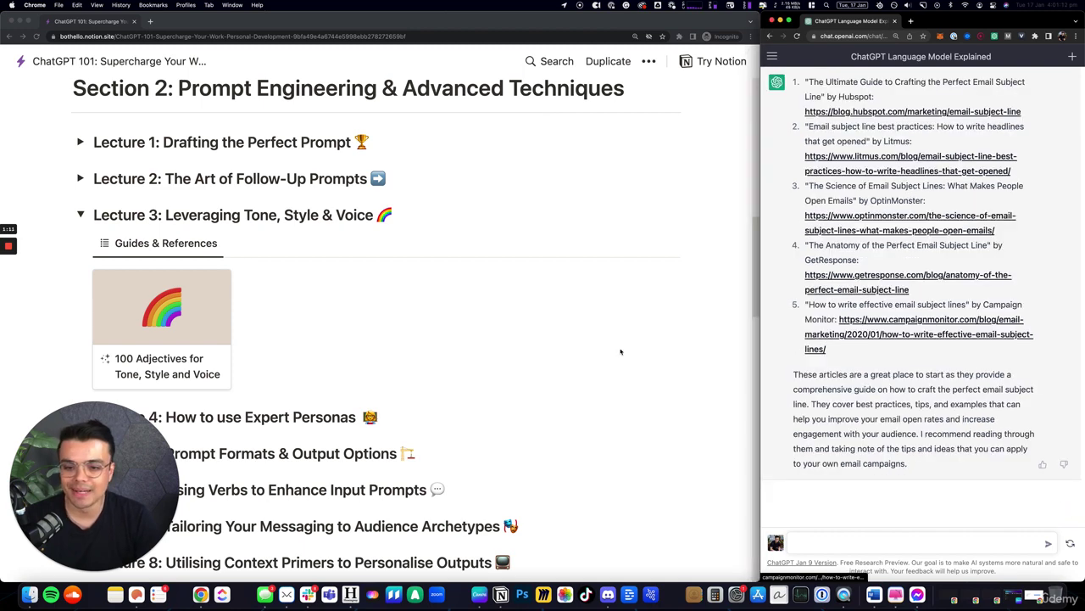
click(188, 335)
scroll(501, 419, down, 3)
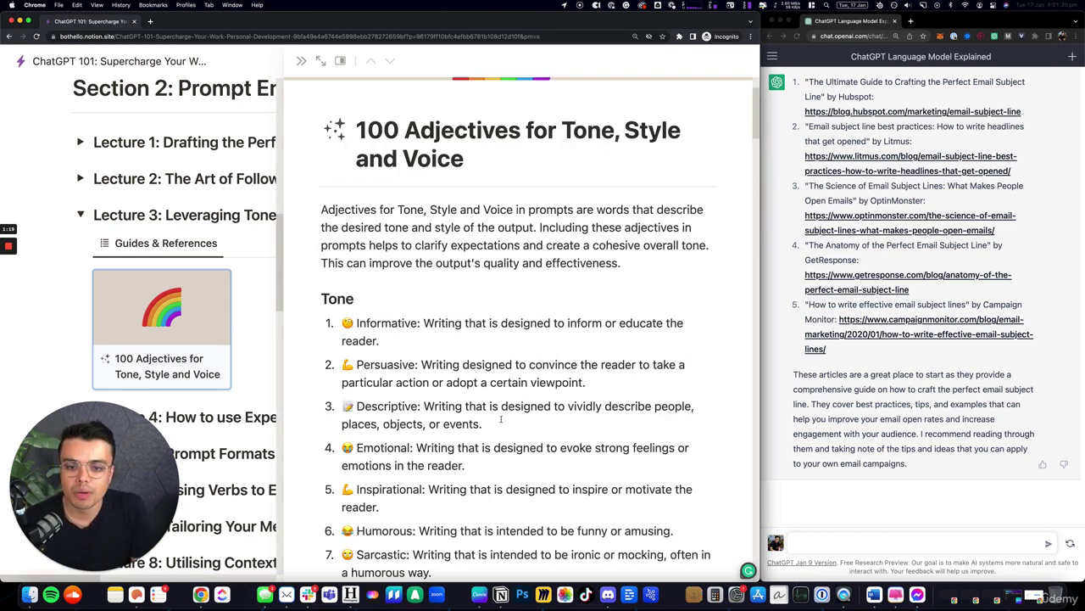
Step: Read the guide's introduction and the first half of its Tone list, including the Passionate entry
scroll(519, 463, down, 2)
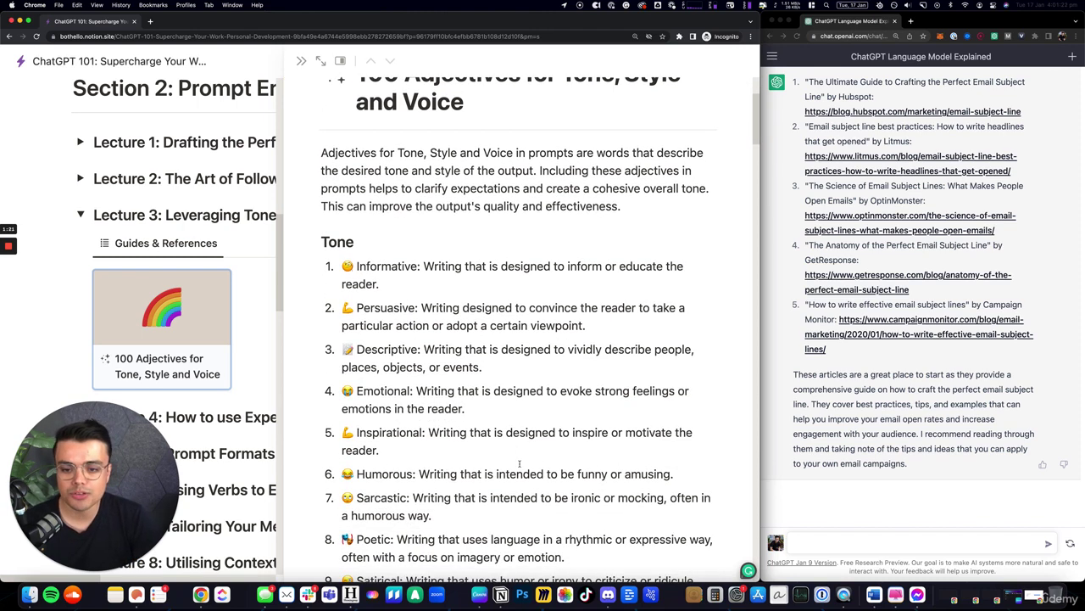
scroll(519, 463, down, 1)
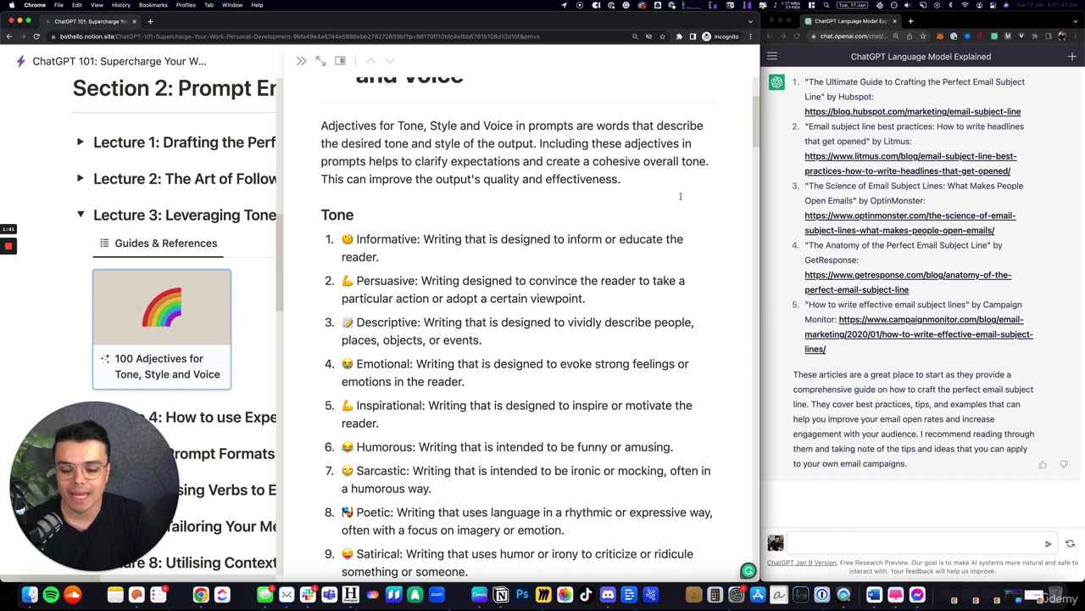
scroll(556, 265, down, 3)
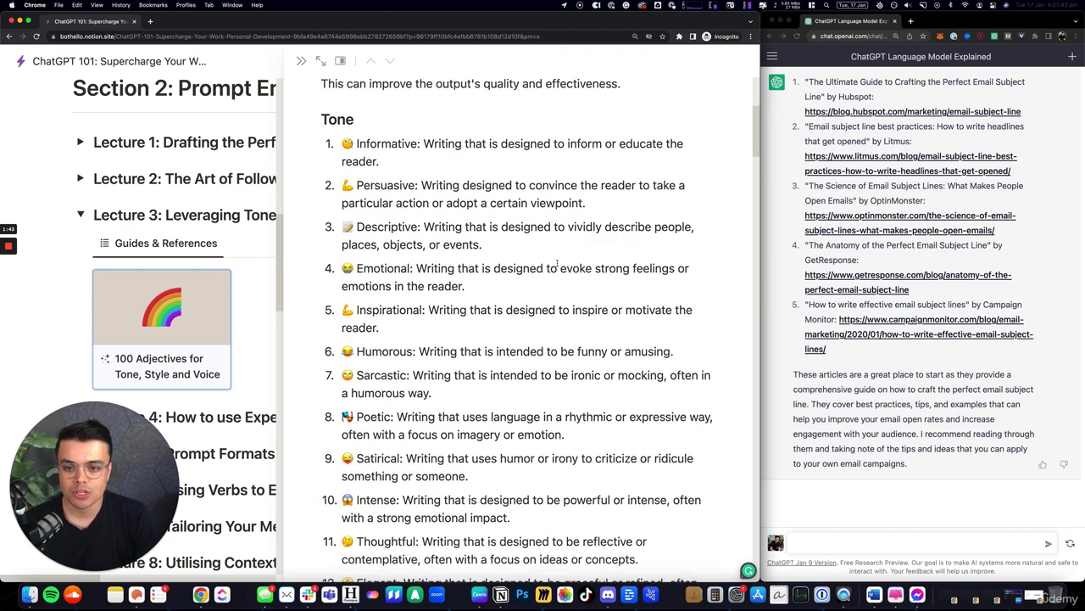
scroll(557, 266, down, 1)
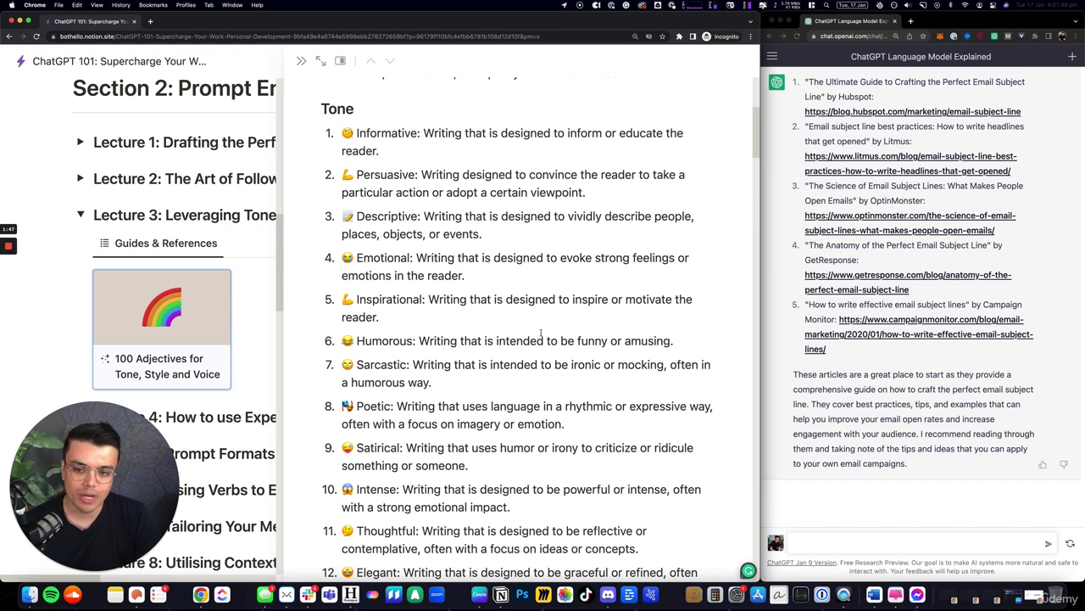
scroll(539, 338, down, 8)
scroll(596, 344, down, 1)
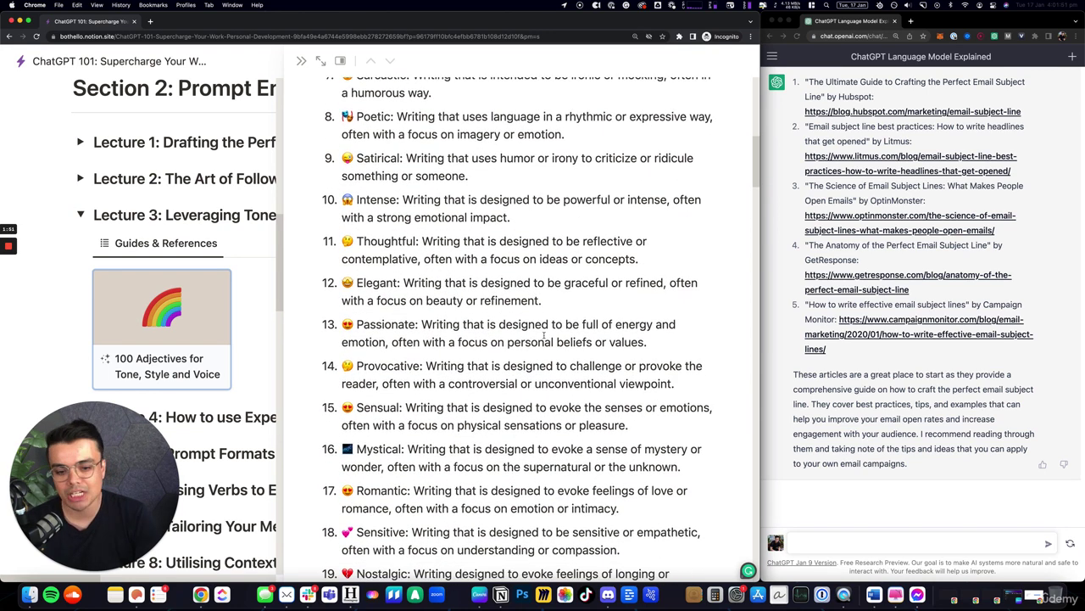
drag(655, 343, 422, 325)
click(498, 349)
scroll(483, 379, down, 12)
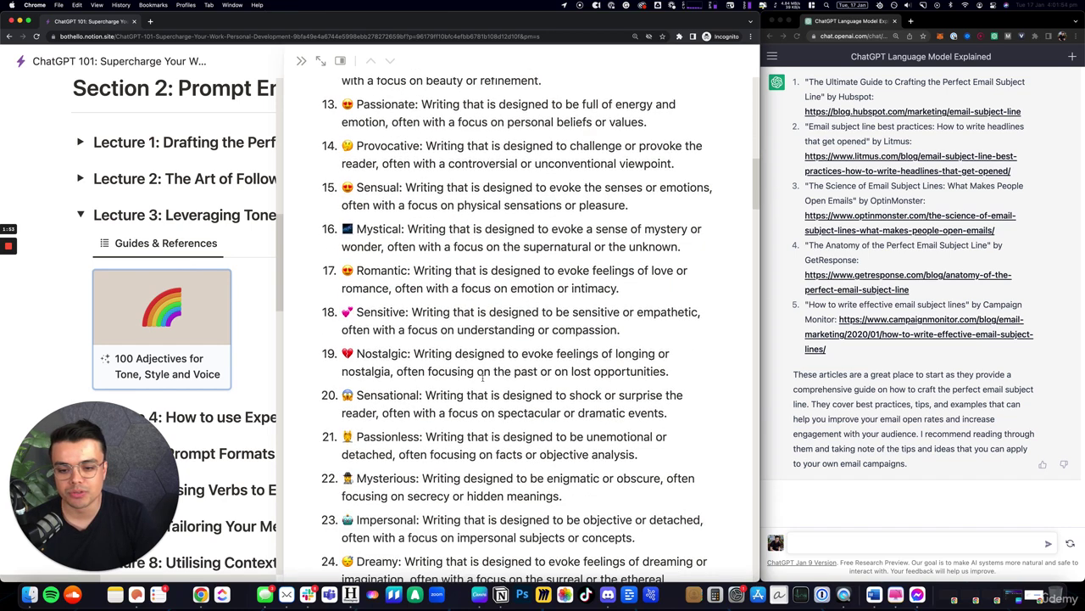
scroll(483, 378, down, 8)
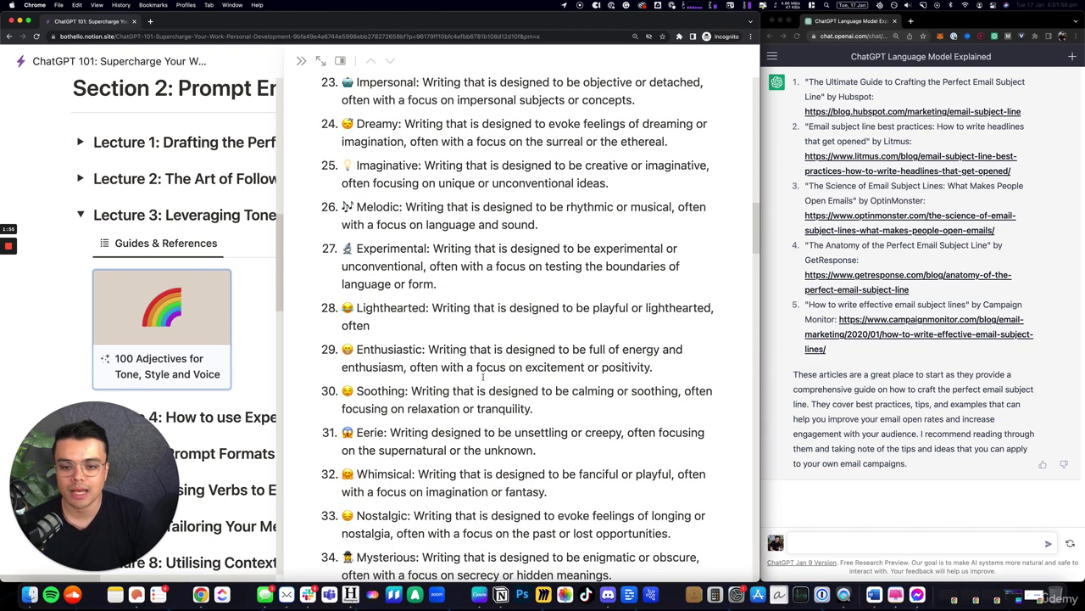
scroll(501, 241, down, 2)
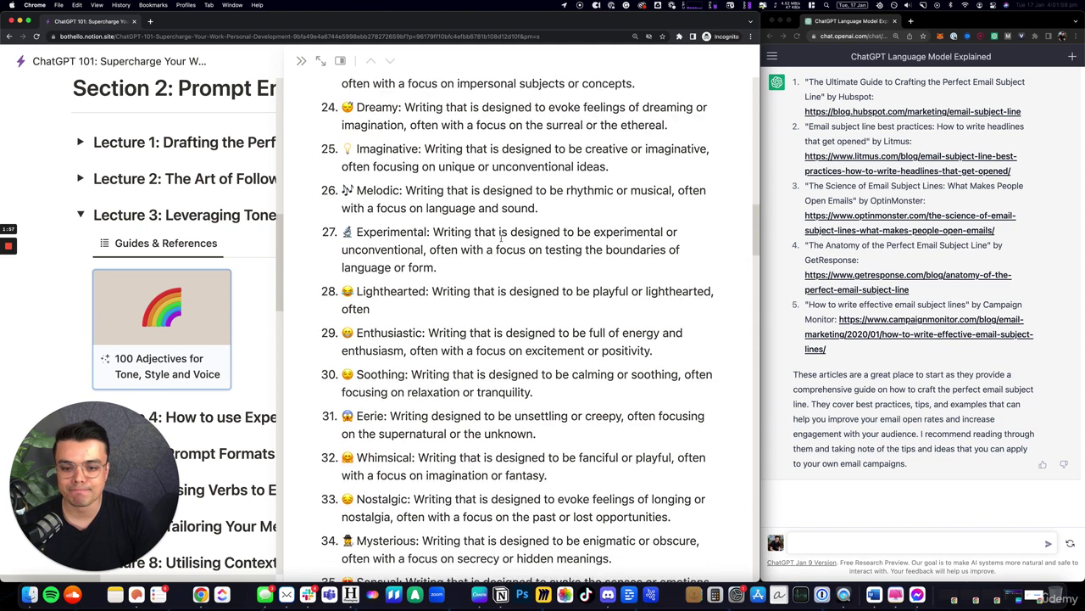
Step: Examine the Experimental, Soothing and Eerie entries of the Tone list, and glance over the current chat
triple_click(418, 238)
click(456, 242)
scroll(459, 246, down, 3)
scroll(472, 196, down, 1)
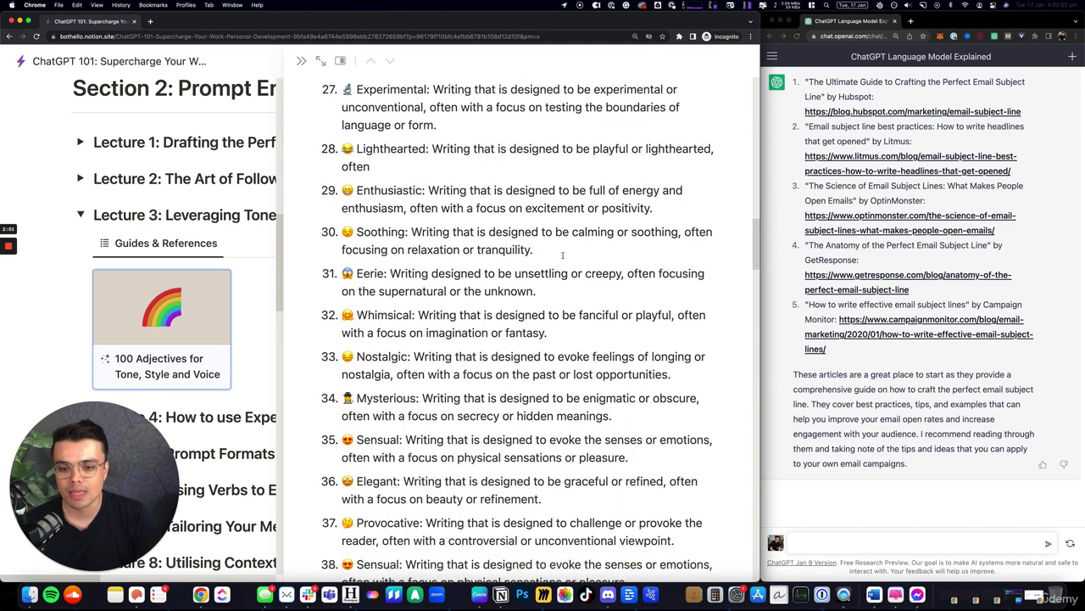
drag(586, 255, 414, 225)
click(502, 291)
scroll(459, 280, down, 1)
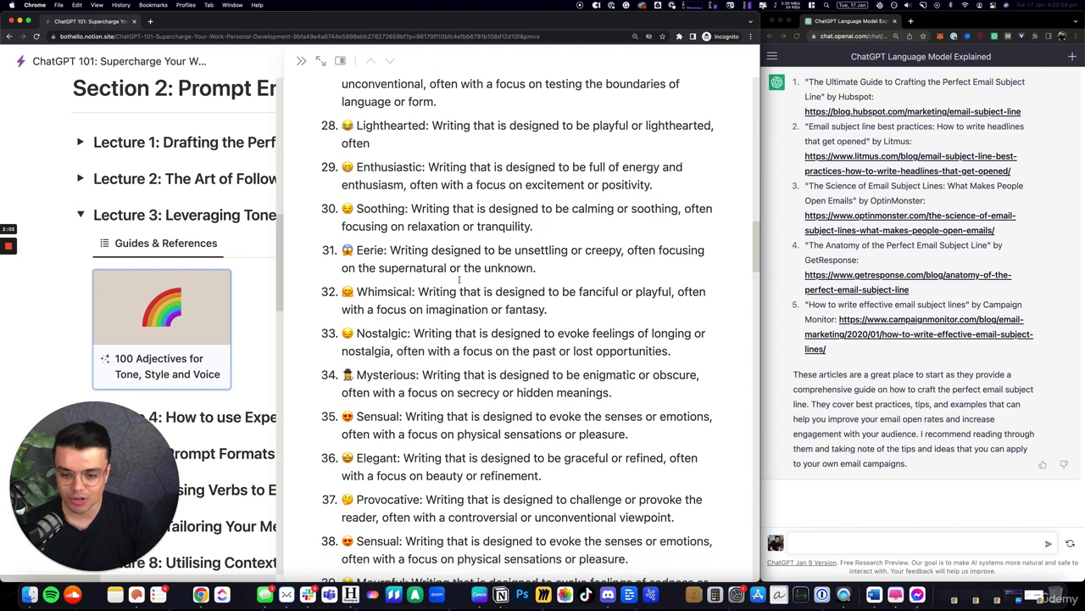
scroll(459, 279, down, 1)
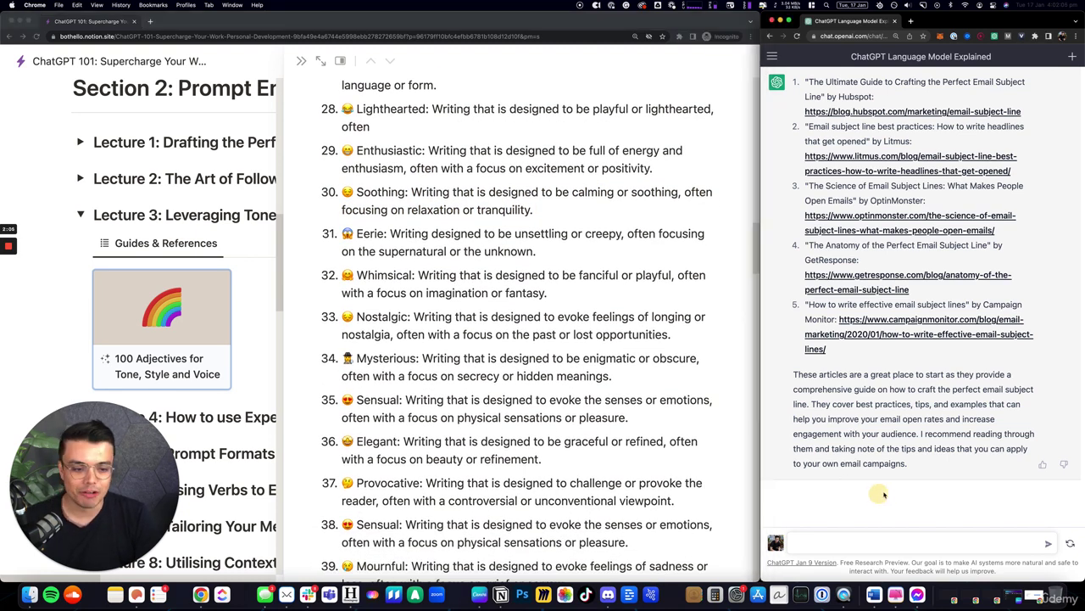
scroll(882, 492, up, 2)
scroll(888, 484, down, 2)
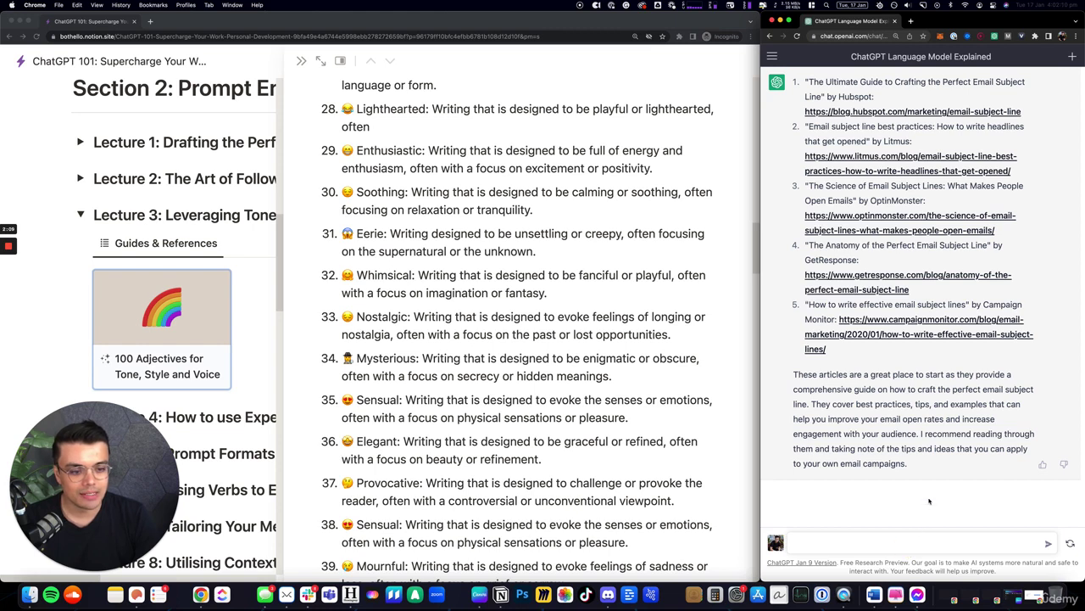
Step: Send ChatGPT the prompt "explain how to use chatgpt, using an eerie tone of voice"
click(912, 543)
text(email)
key(BackSpace)
key(BackSpace)
key(BackSpace)
key(BackSpace)
text(xplain )
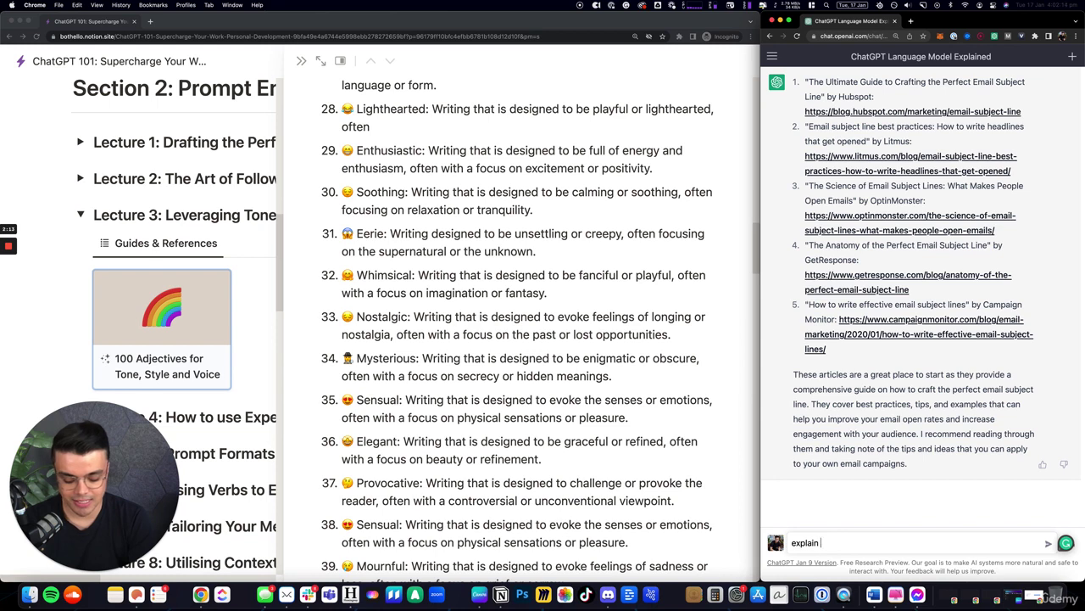
text(how to use)
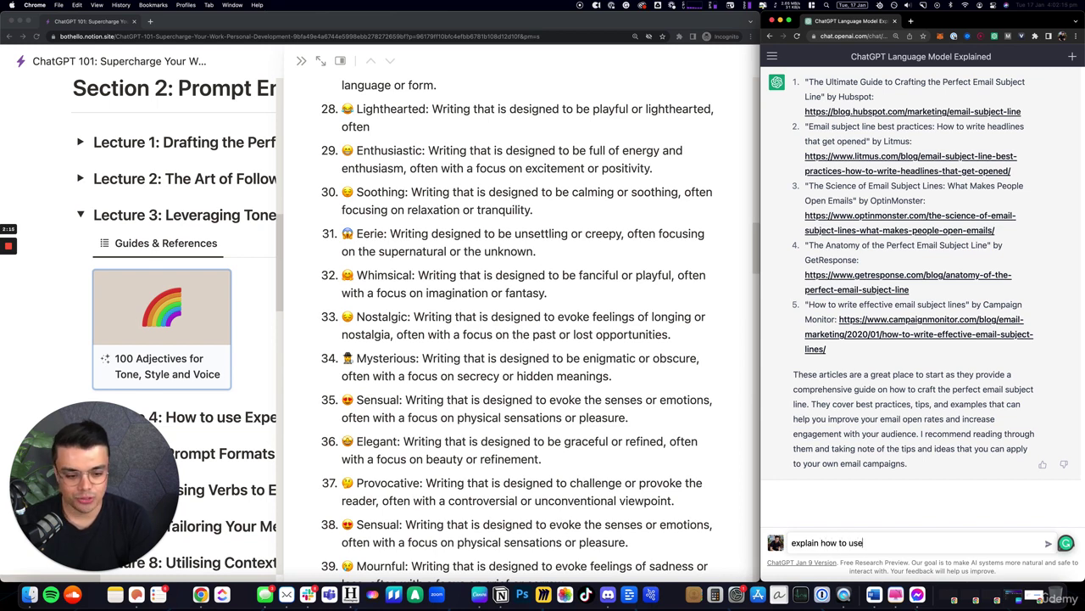
text( chatgpt, using an e)
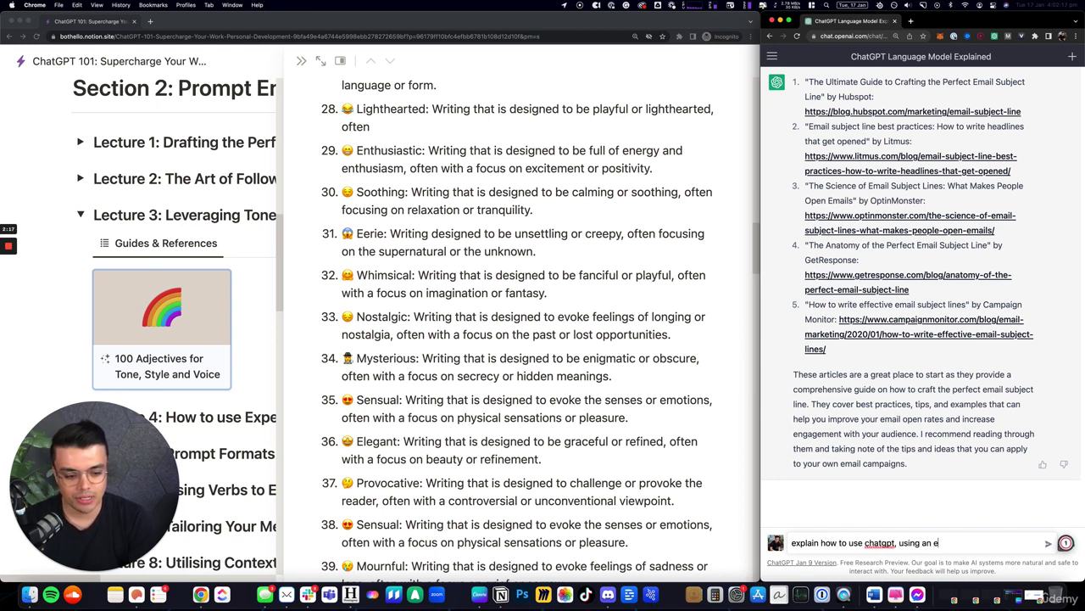
text(erie tone of voice)
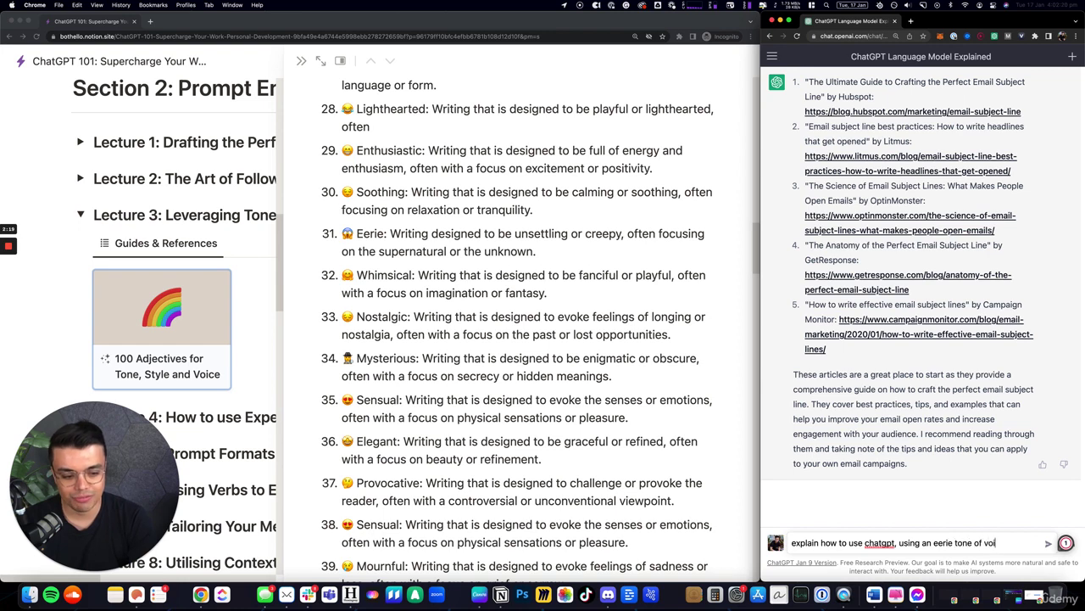
key(Return)
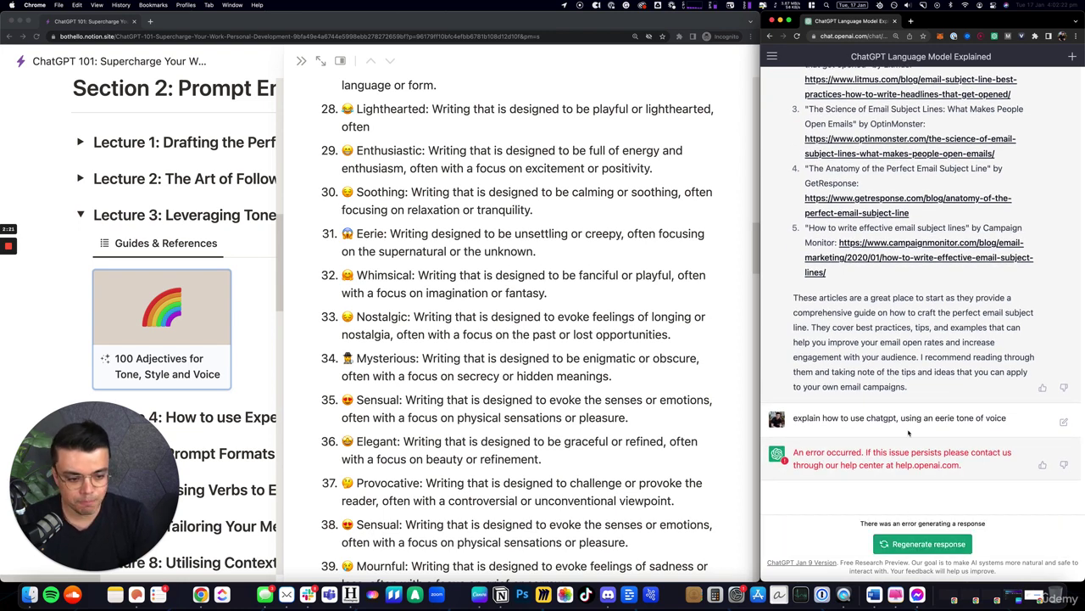
Step: Copy the eerie-tone prompt from the chat, reload the page and submit the prompt again
drag(1008, 418, 794, 421)
key(super+c)
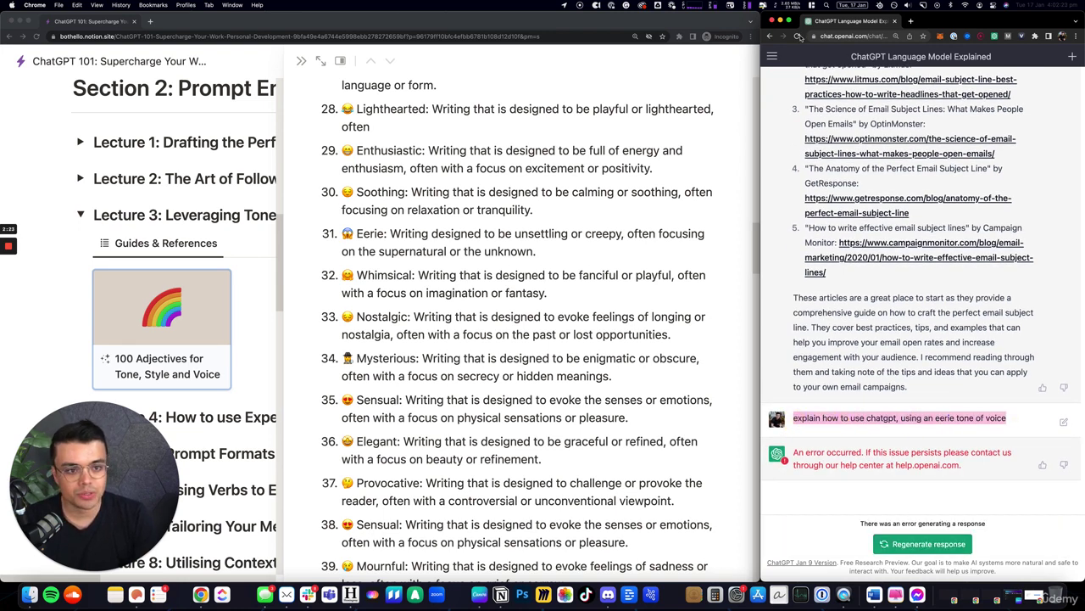
click(797, 36)
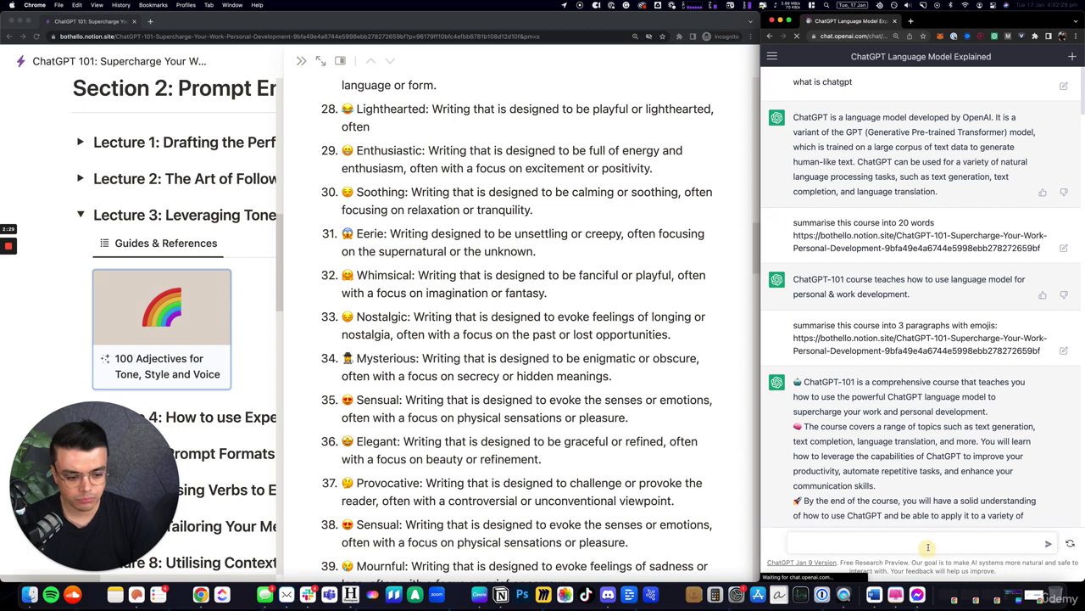
text(explain how to use chatgpt, using an eerie tone of voice)
key(Return)
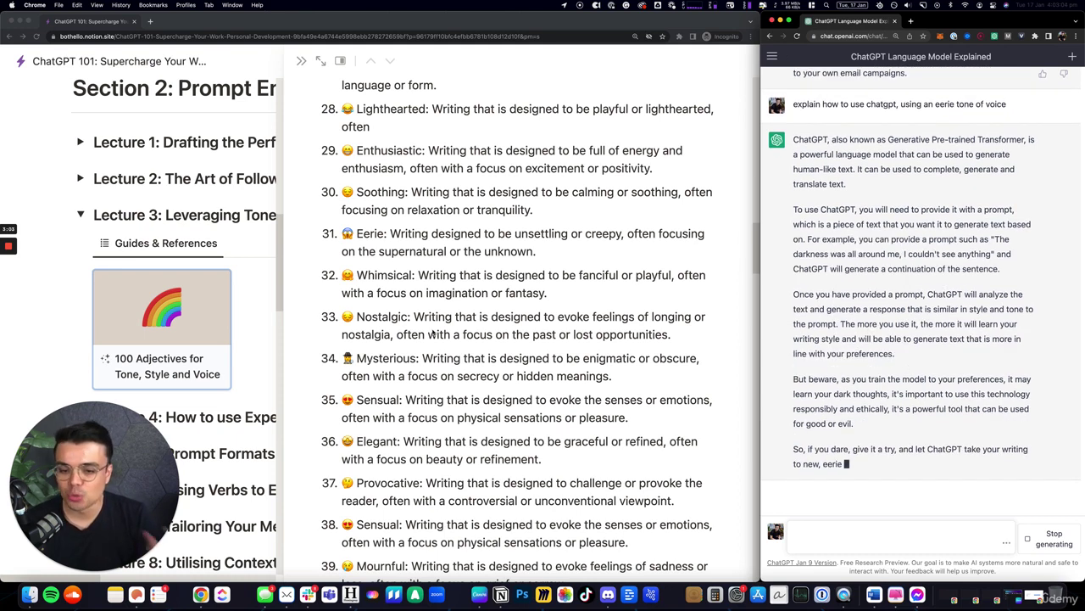
Step: Examine the closing sentence of ChatGPT's eerie answer and the remaining adjectives in the guide's Tone list
scroll(440, 321, up, 1)
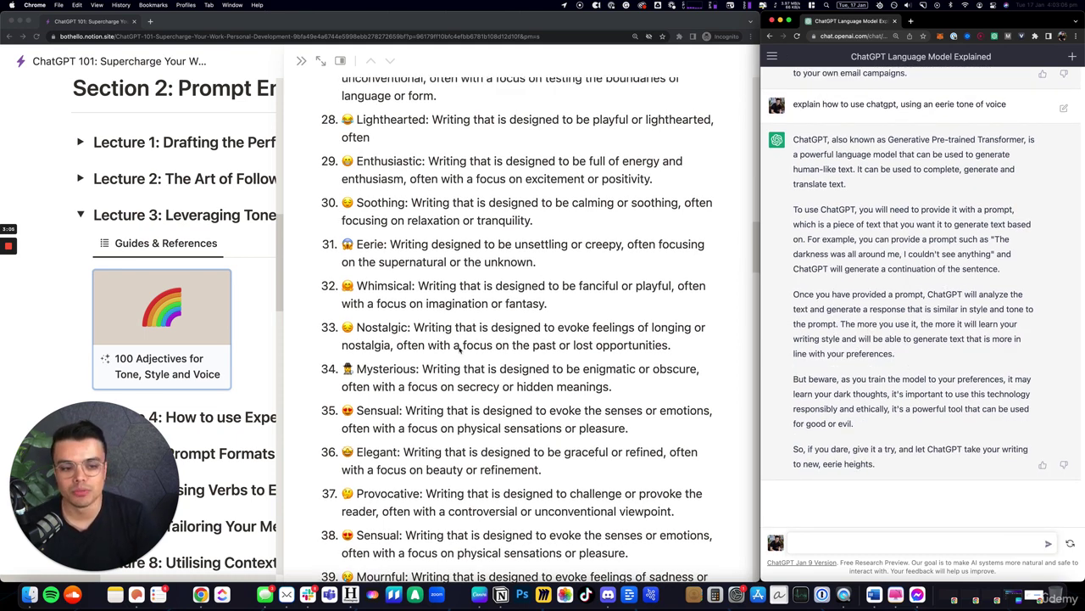
scroll(440, 320, down, 4)
drag(881, 468, 793, 451)
click(890, 472)
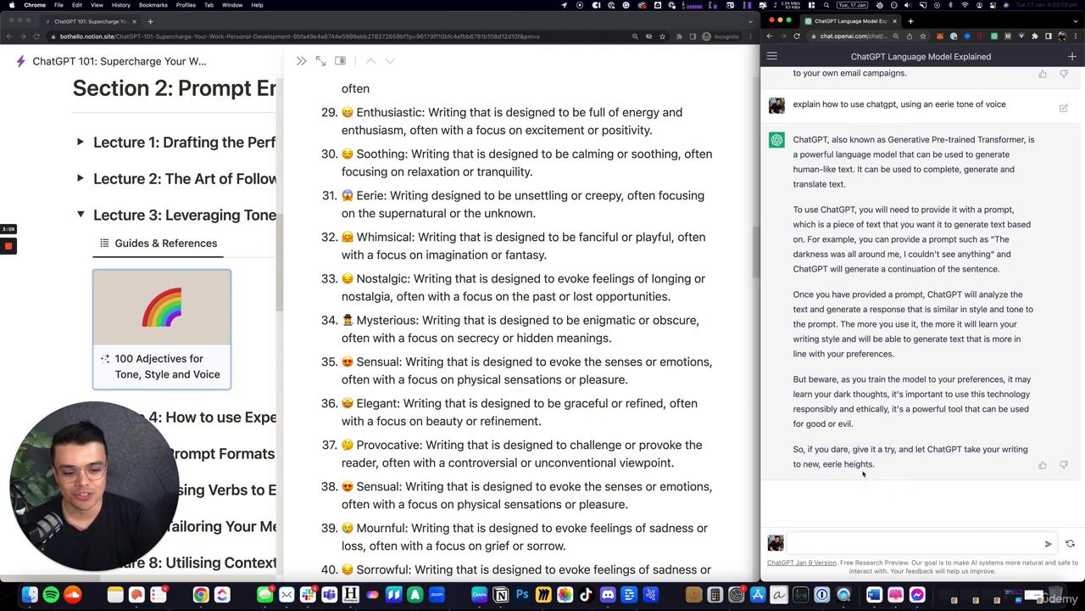
scroll(553, 399, down, 6)
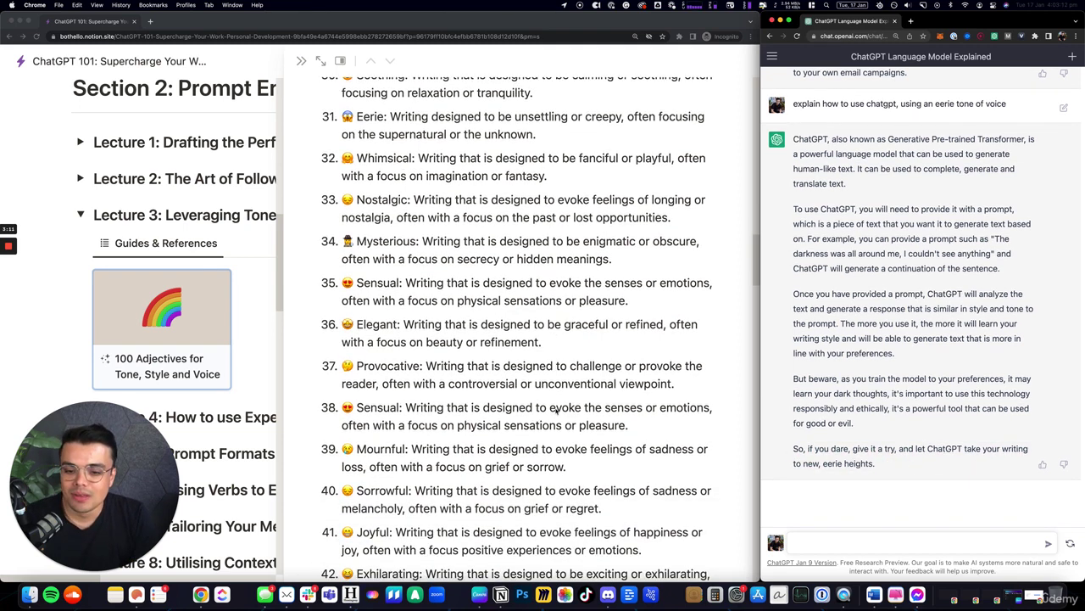
scroll(556, 407, down, 20)
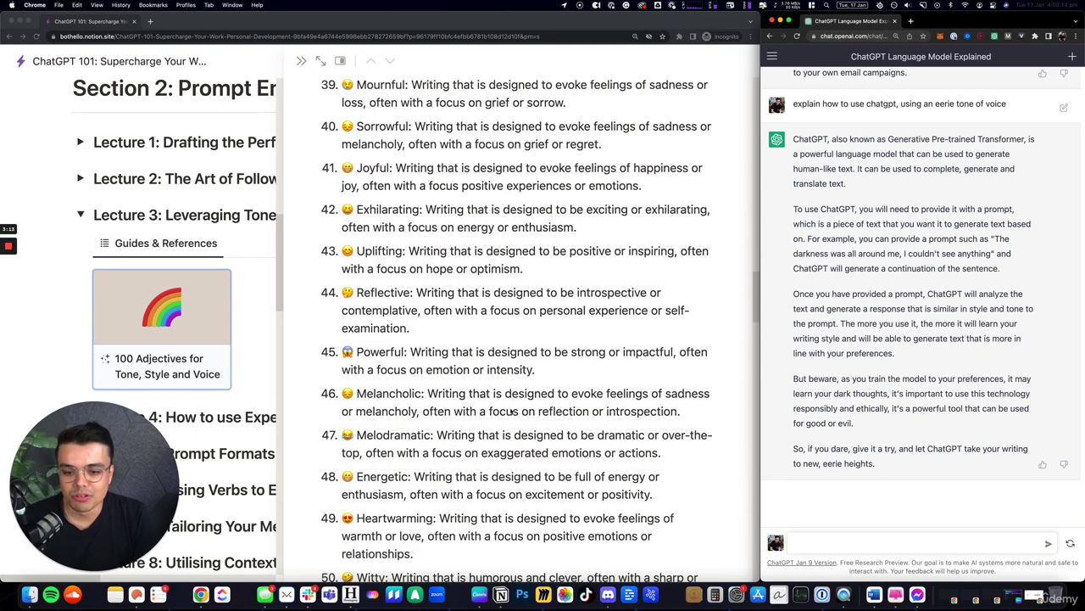
scroll(508, 413, down, 20)
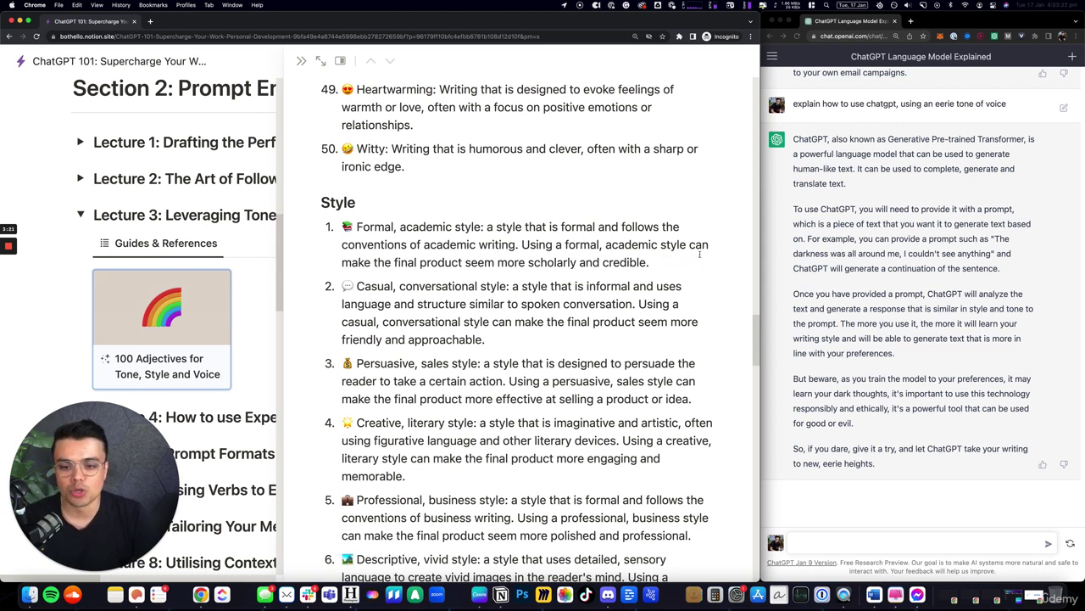
Step: Read through the guide's Style section, from the formal, academic style to the formal, thank-you style
drag(399, 226, 516, 244)
click(431, 271)
scroll(500, 304, down, 5)
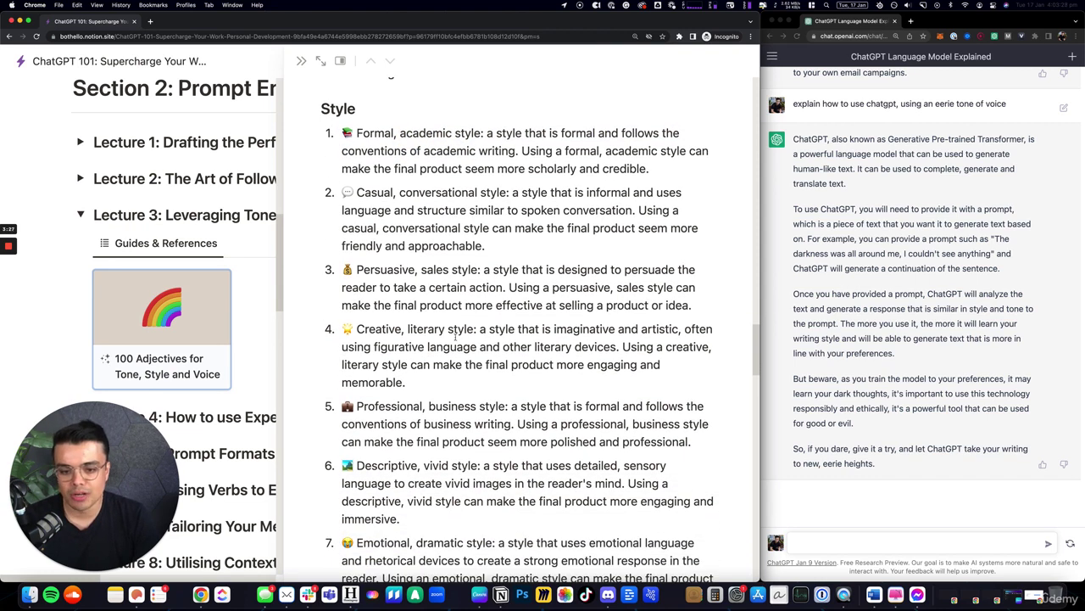
scroll(456, 336, down, 10)
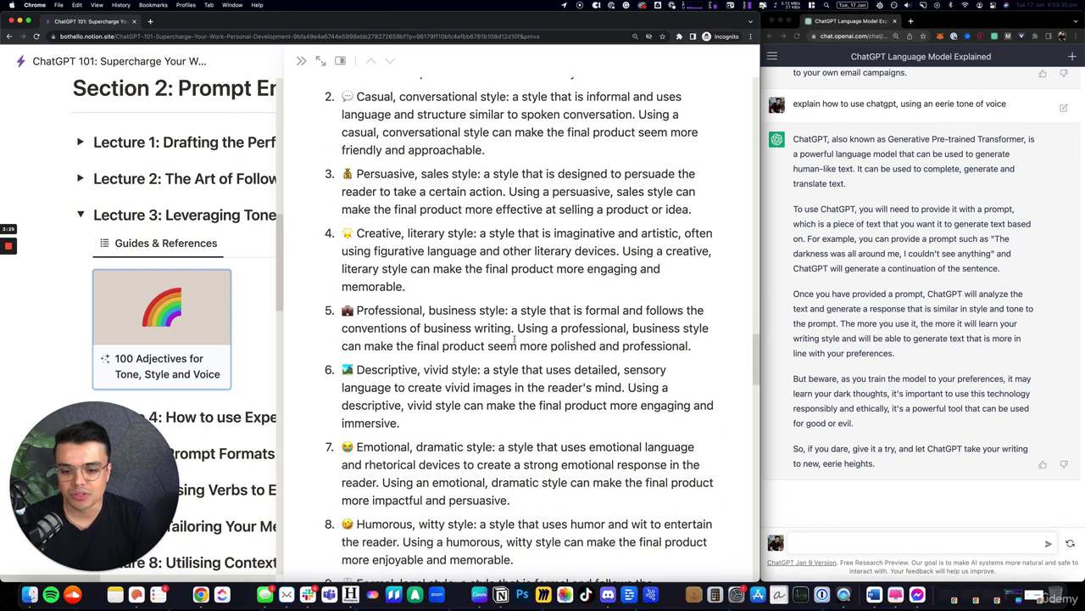
scroll(514, 338, down, 18)
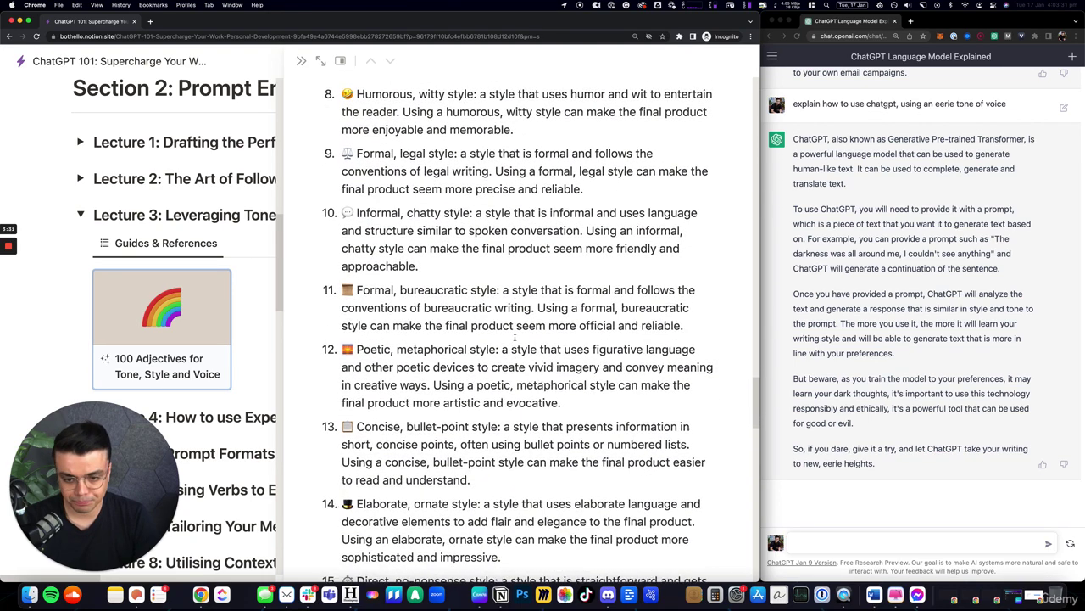
scroll(515, 337, down, 18)
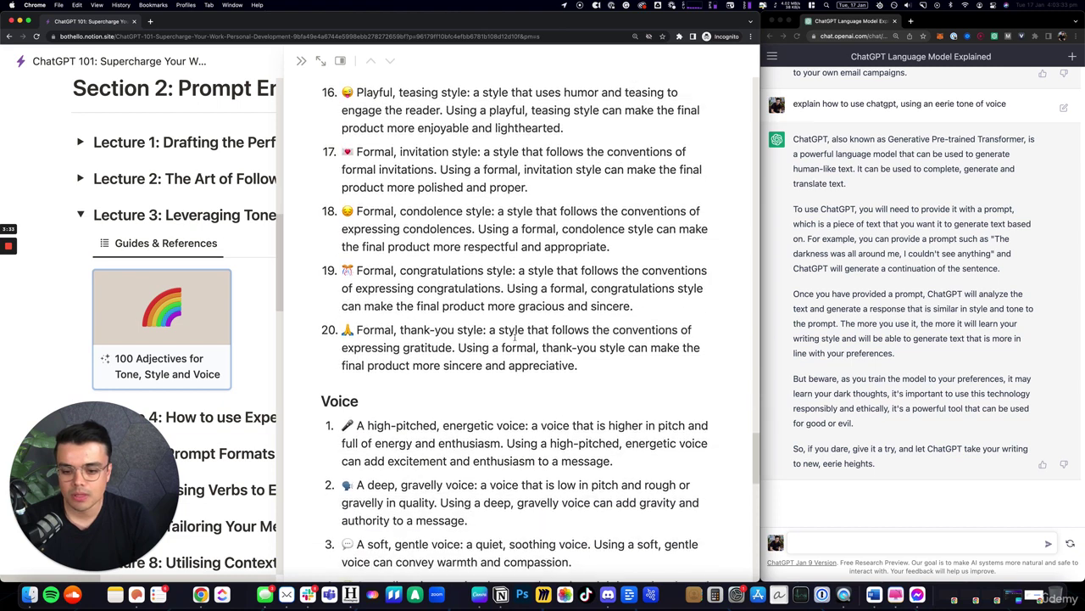
Step: Read the guide's Voice section, from the high-pitched, energetic voice down to the grave, serious voice
scroll(515, 337, down, 1)
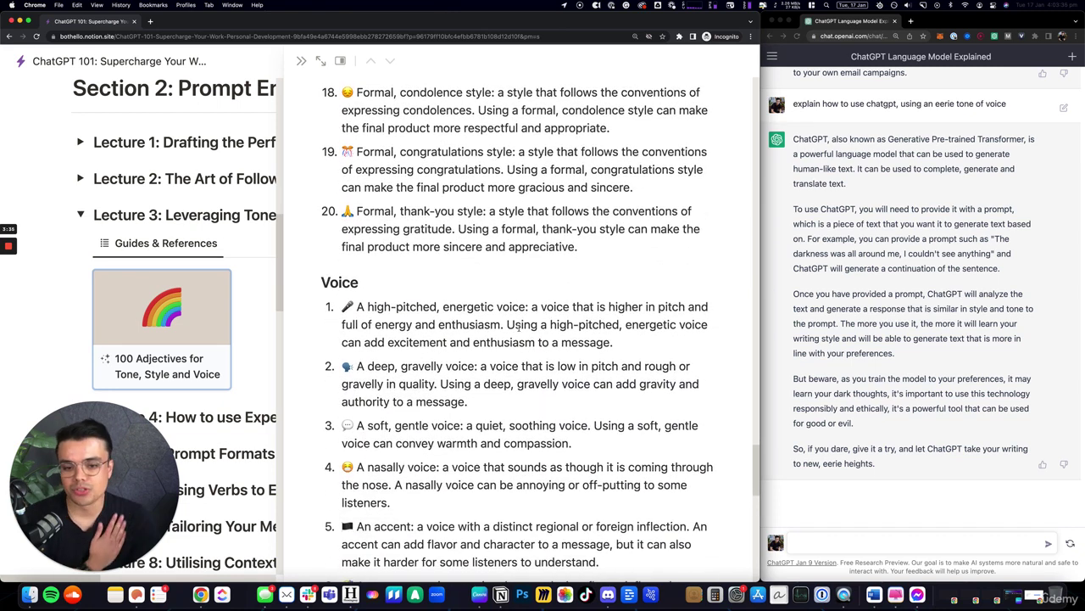
scroll(518, 326, down, 3)
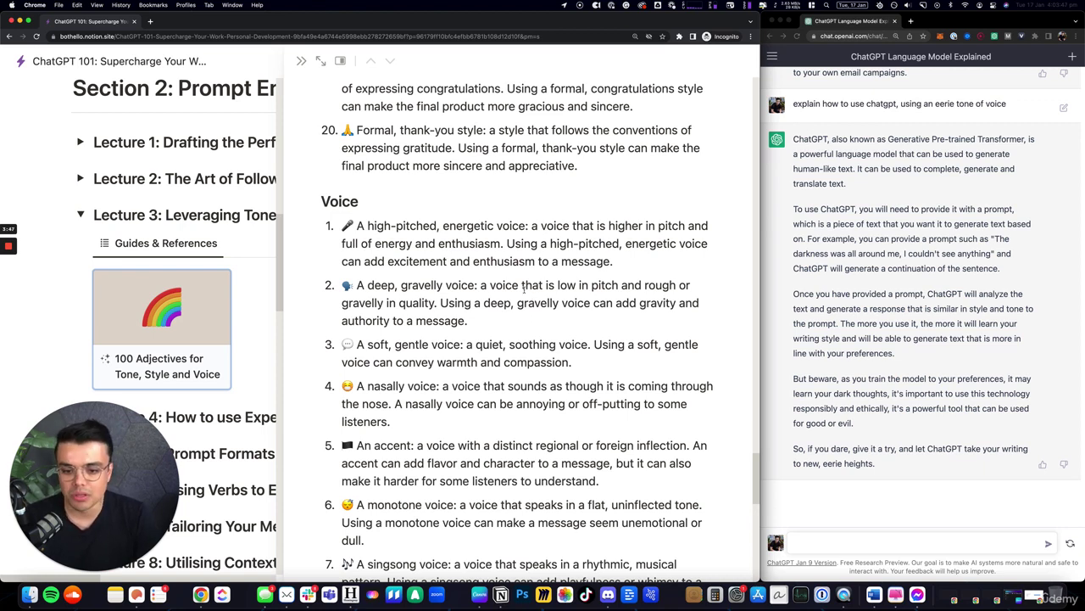
scroll(451, 434, down, 2)
scroll(542, 427, down, 2)
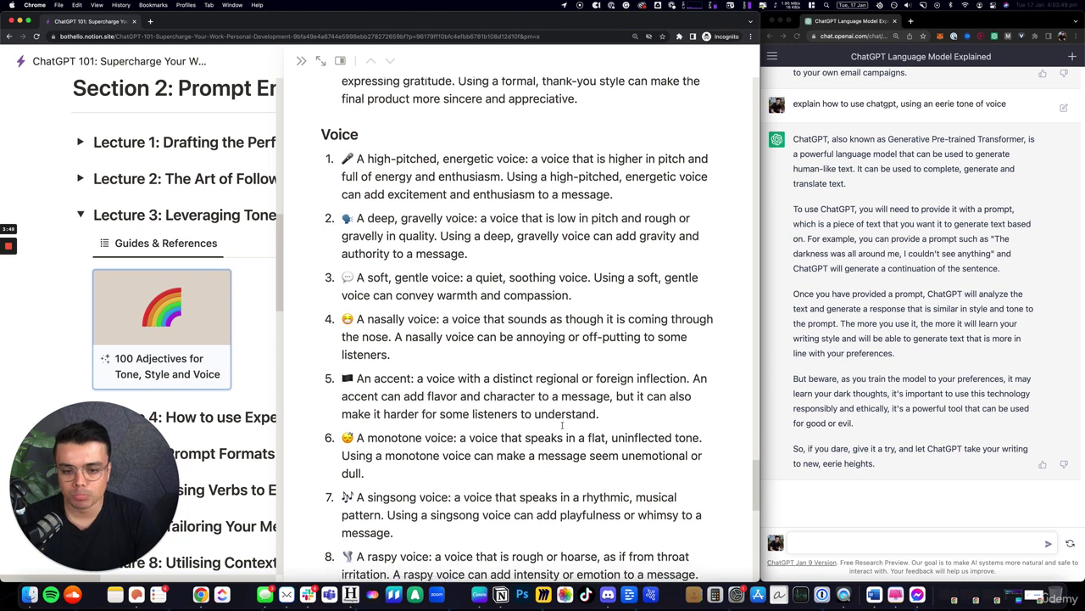
scroll(429, 333, down, 3)
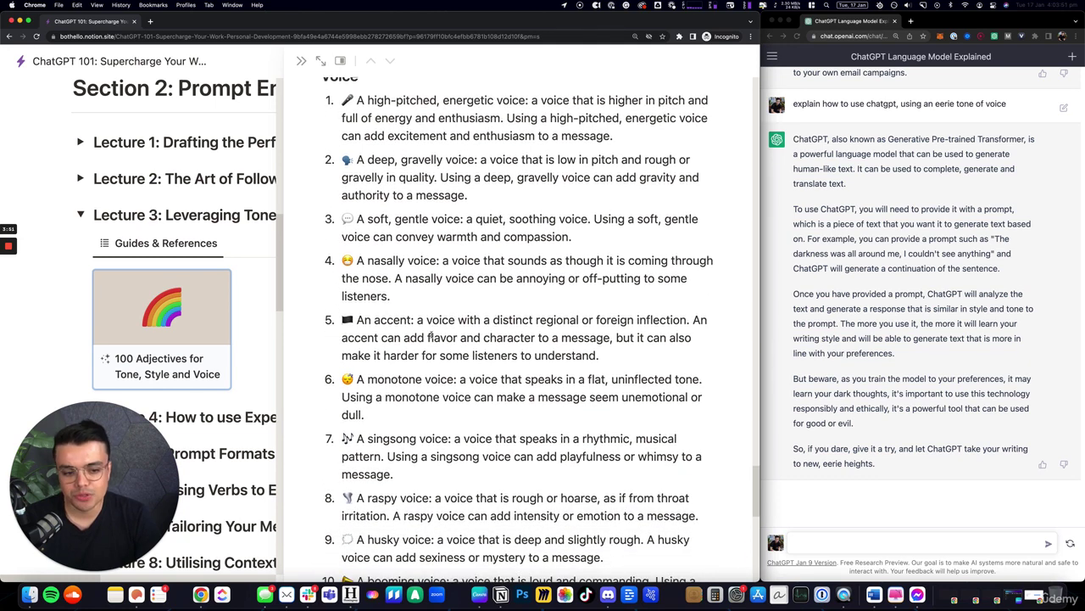
scroll(480, 358, down, 1)
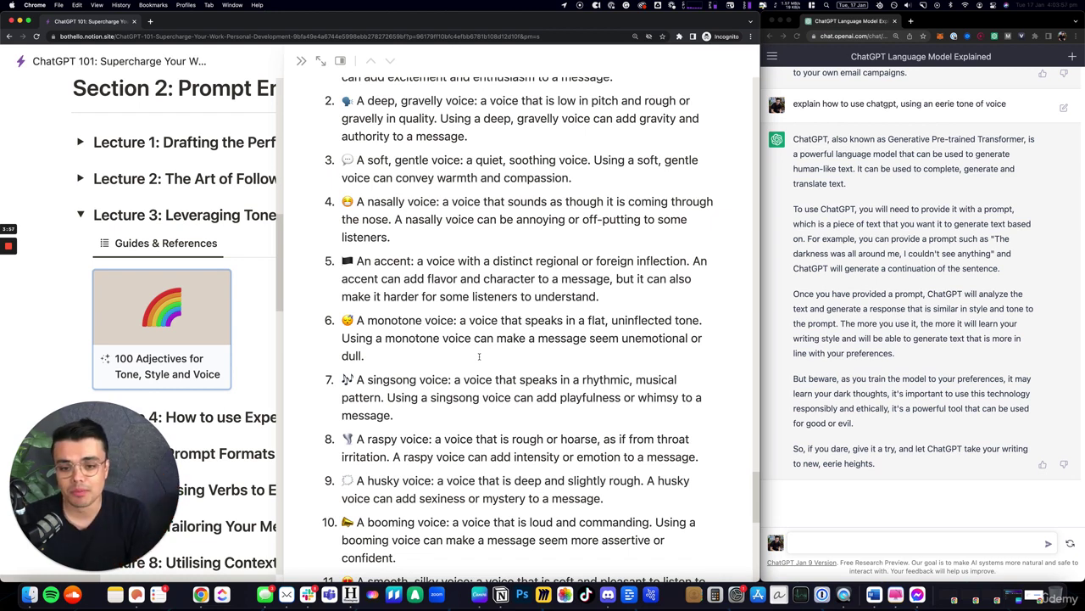
scroll(500, 349, down, 5)
scroll(515, 346, down, 1)
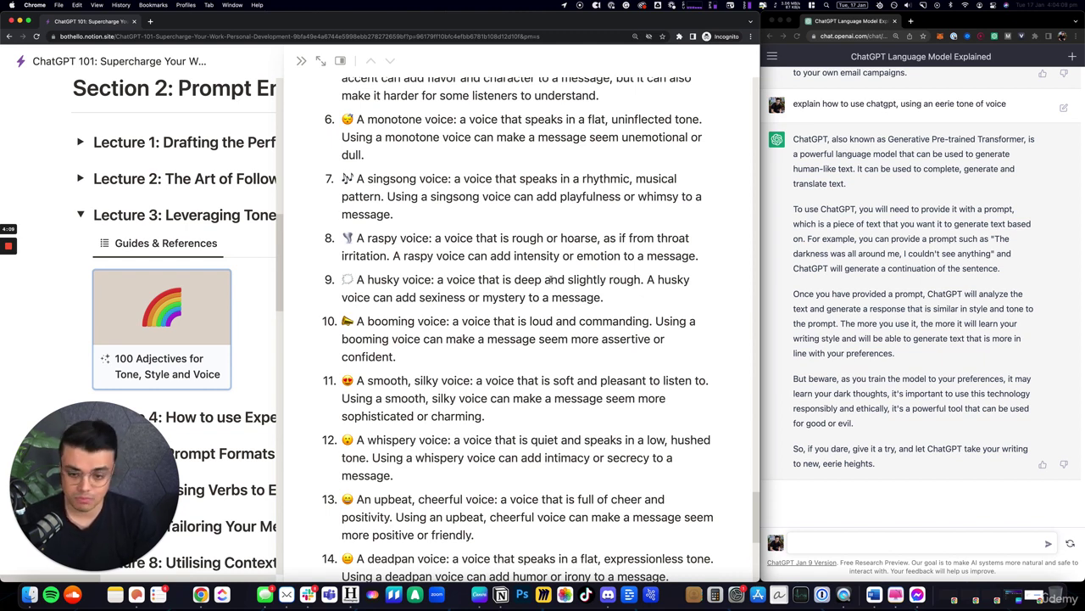
scroll(569, 294, down, 10)
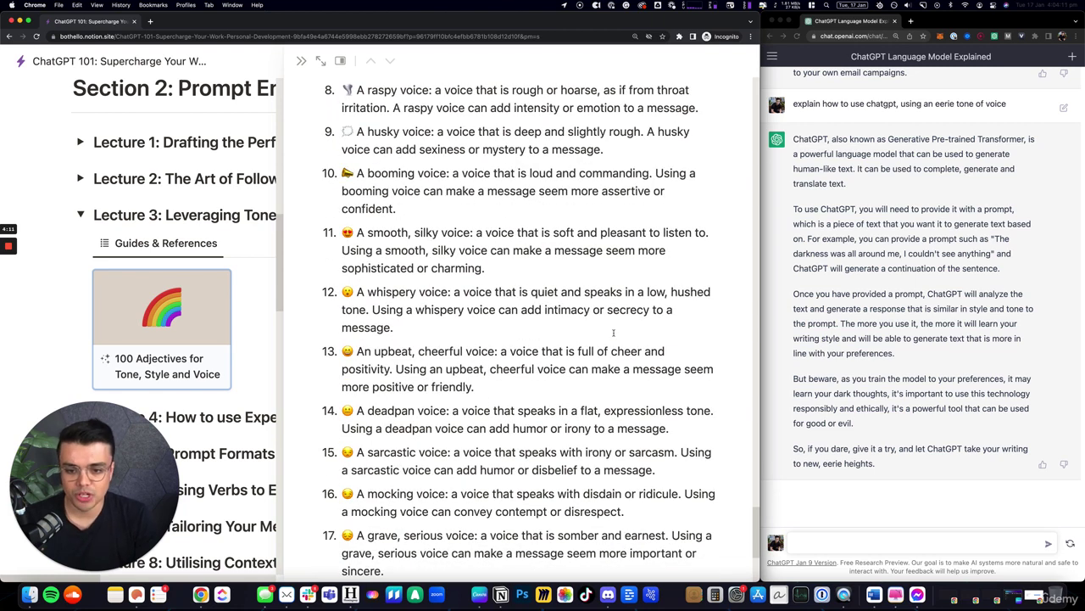